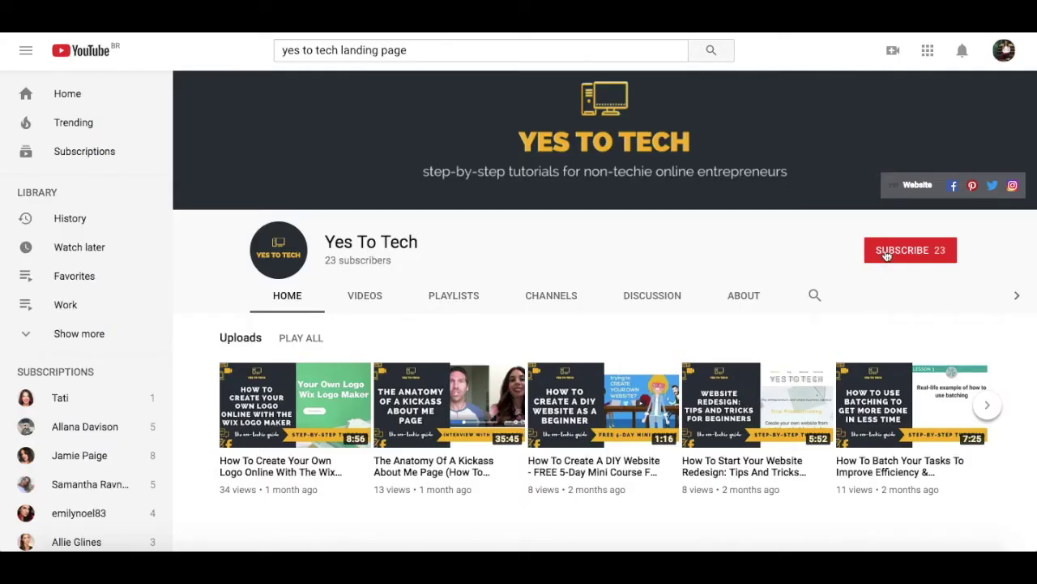
Subscribe to the Yes To Tech channel and turn on all notifications
left_click(885, 252)
left_click(947, 252)
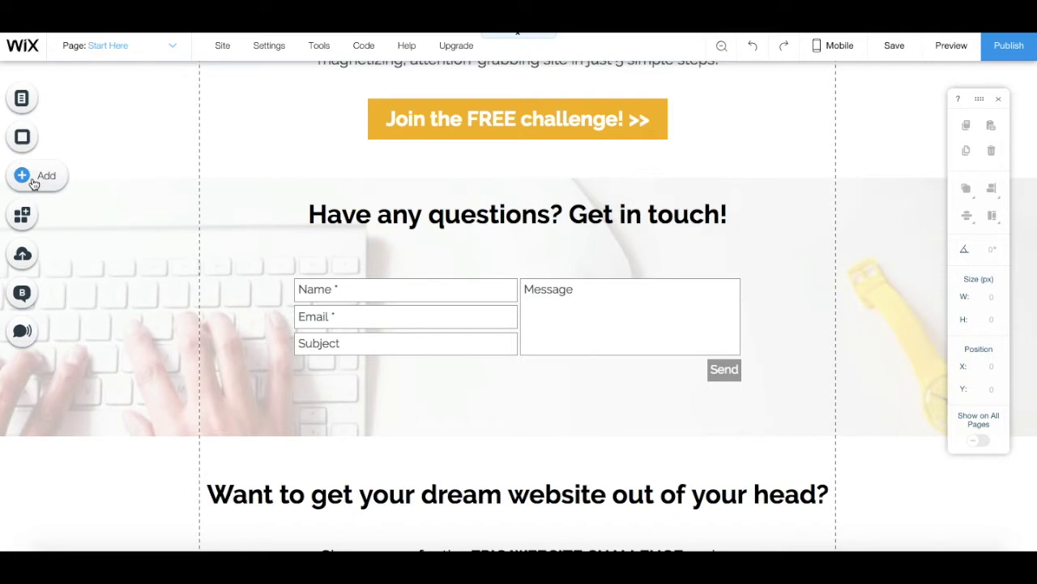
From the Add panel's Contact Forms list, place the grey 'Get in touch' form on the page
left_click(33, 184)
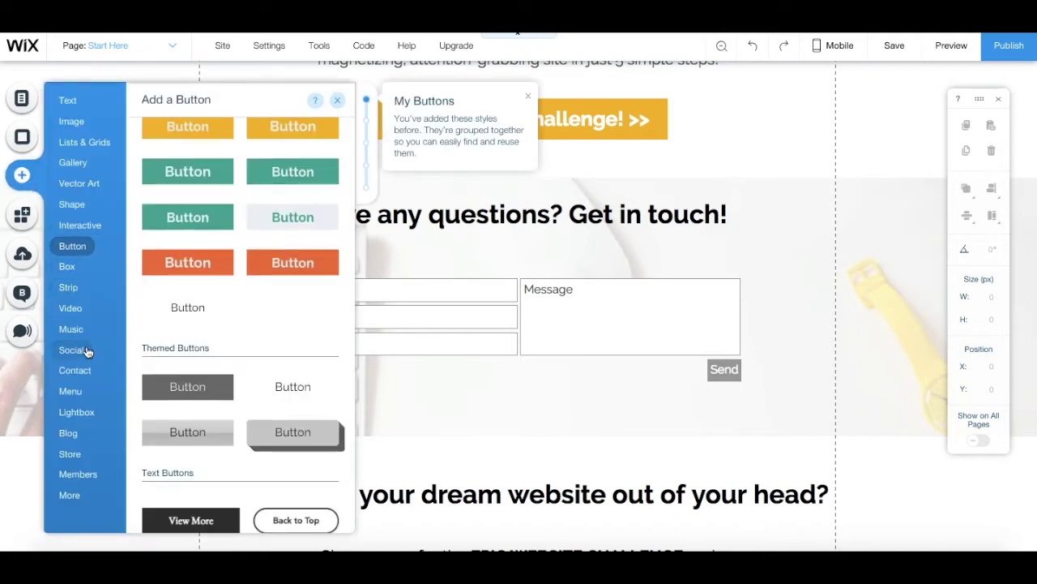
mouse_move(74, 370)
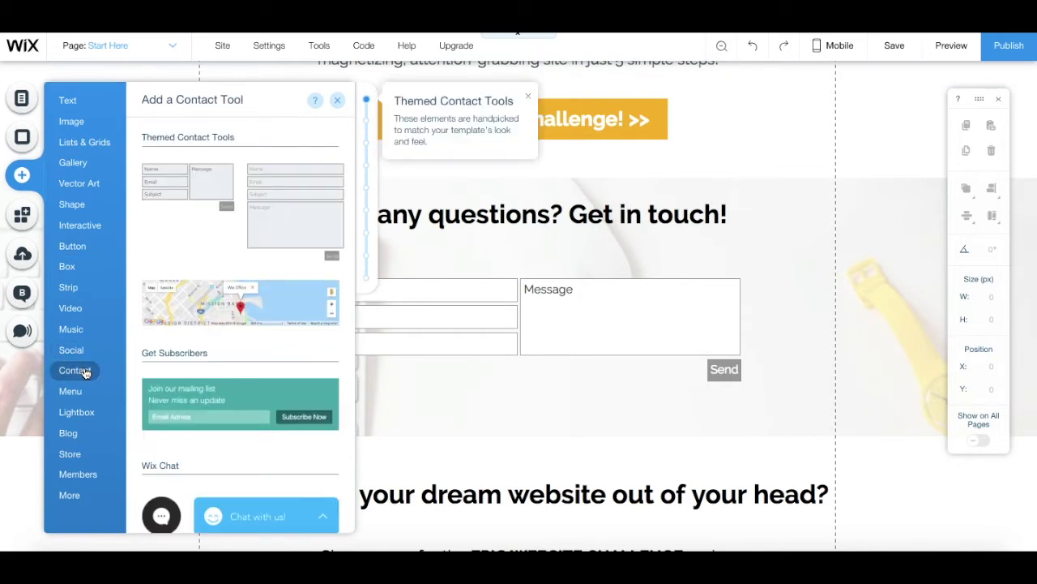
scroll(192, 318, "down", 2)
scroll(192, 319, "up", 2)
scroll(213, 298, "down", 1)
scroll(213, 300, "down", 2)
scroll(213, 301, "down", 2)
scroll(213, 300, "down", 1)
scroll(214, 300, "down", 1)
scroll(213, 300, "down", 2)
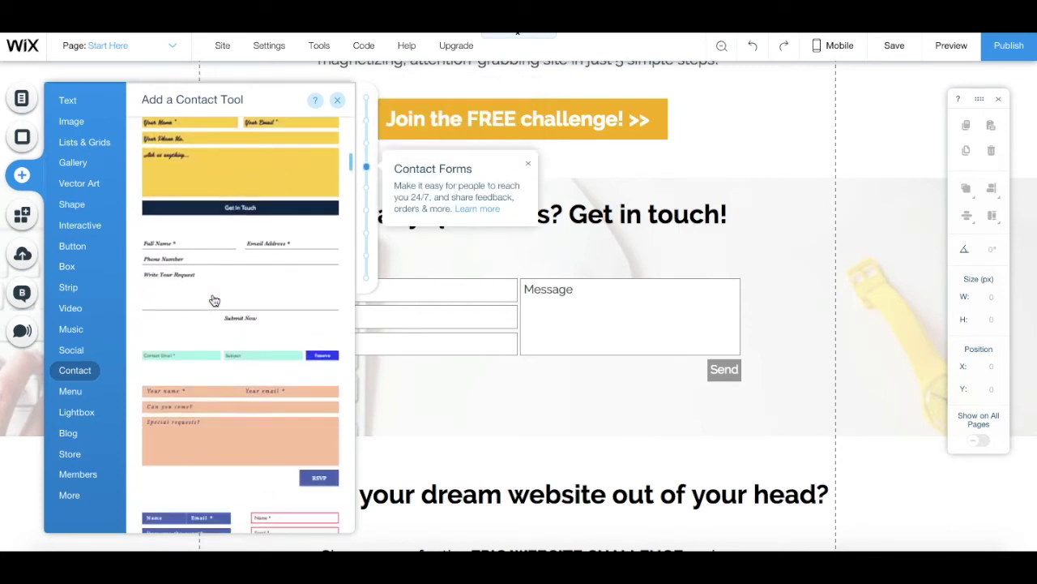
scroll(214, 299, "down", 1)
scroll(213, 300, "down", 2)
scroll(213, 300, "down", 1)
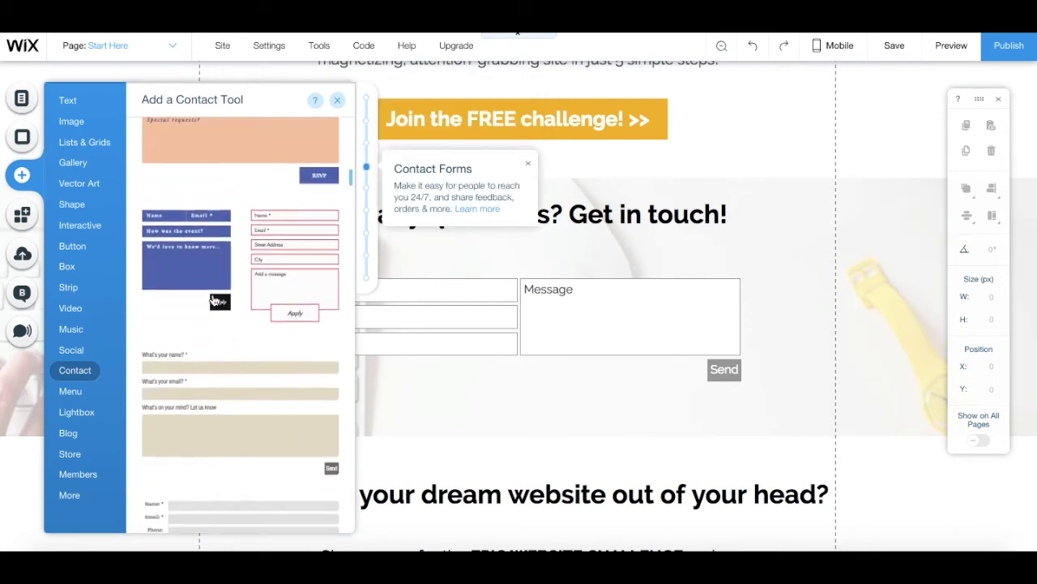
scroll(214, 299, "down", 1)
scroll(214, 300, "down", 2)
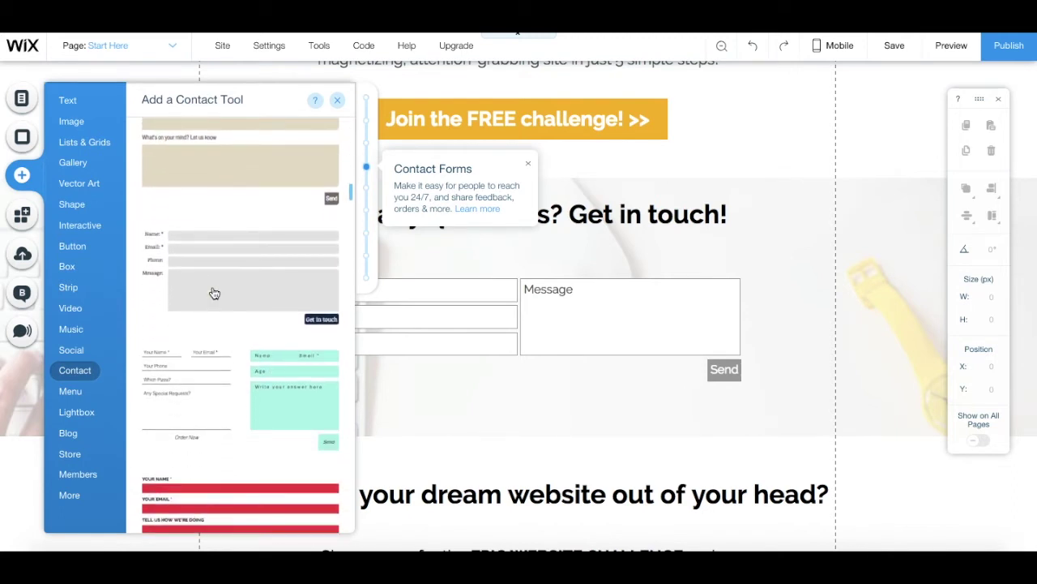
left_click(214, 293)
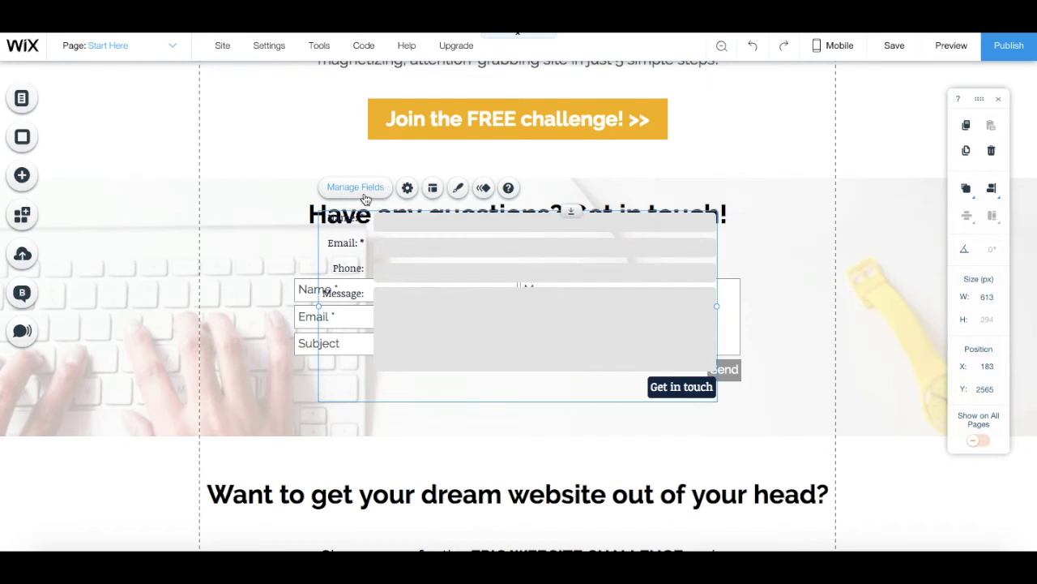
In Manage Fields, move the Name field below Email
left_click(357, 188)
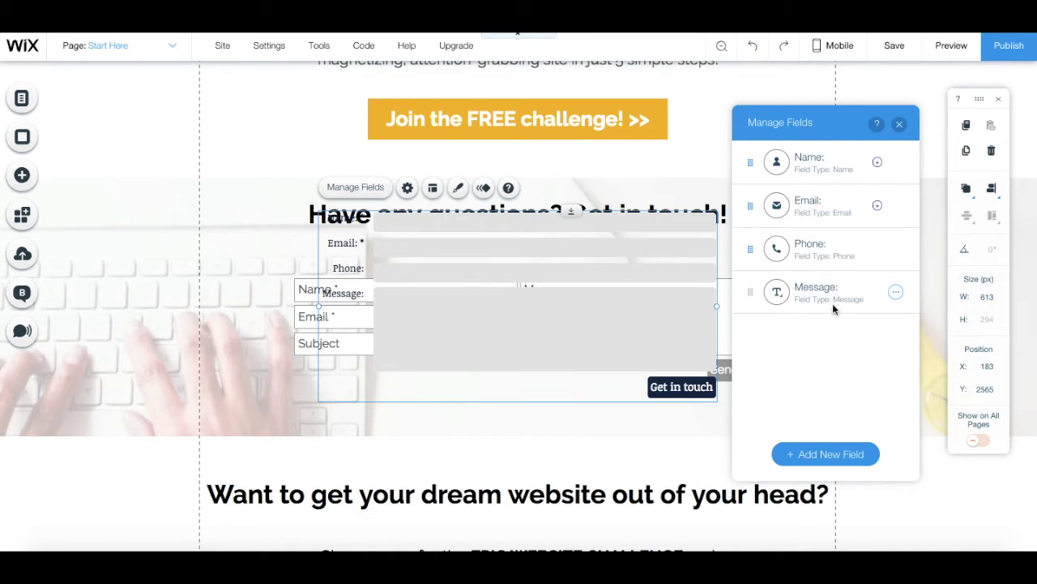
mouse_move(819, 163)
left_click_drag(750, 165, 754, 202)
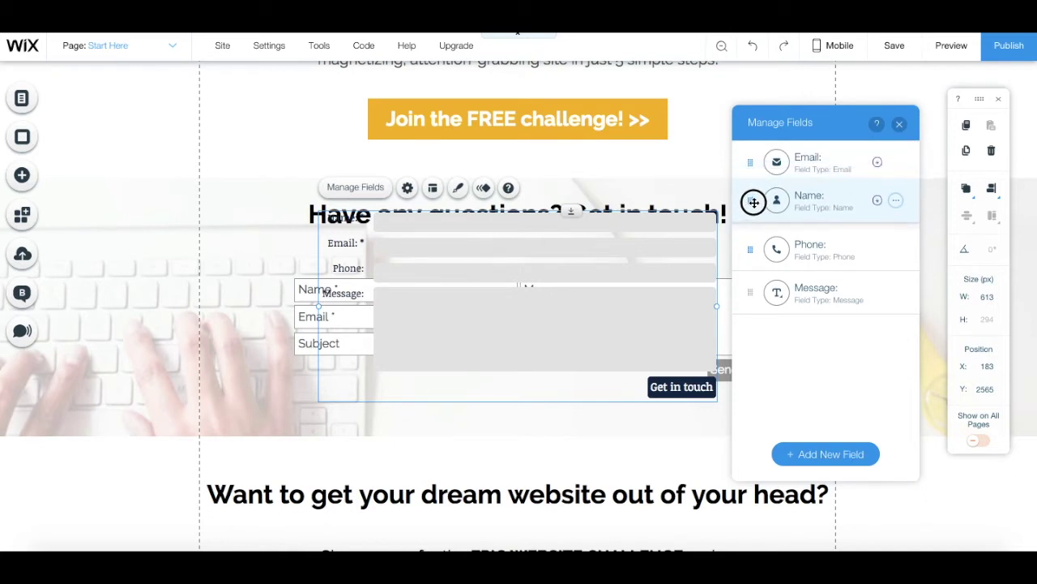
left_click_drag(754, 202, 754, 206)
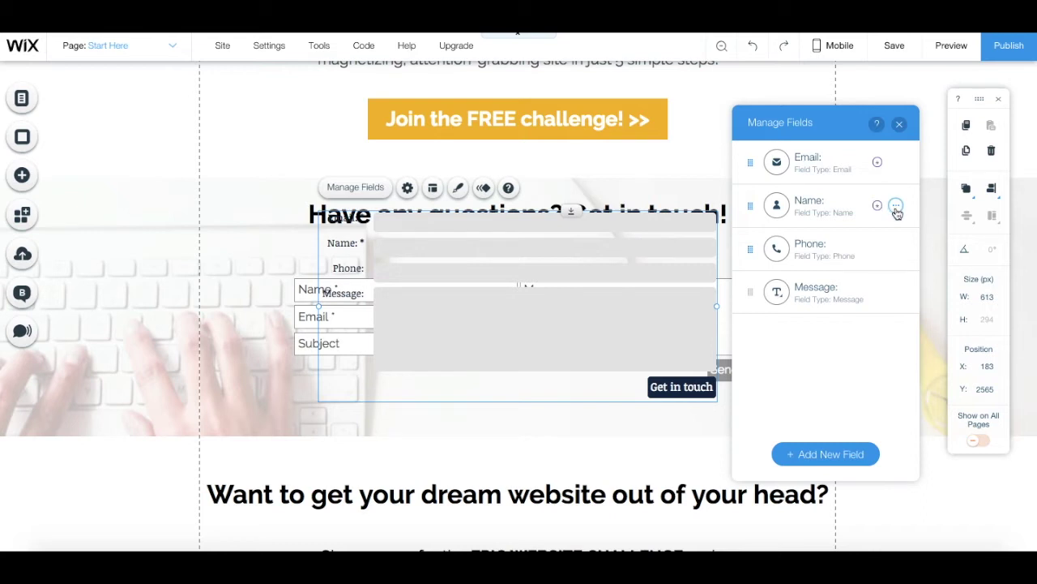
Review the Name field's options and the available new field types without changing anything
left_click(896, 207)
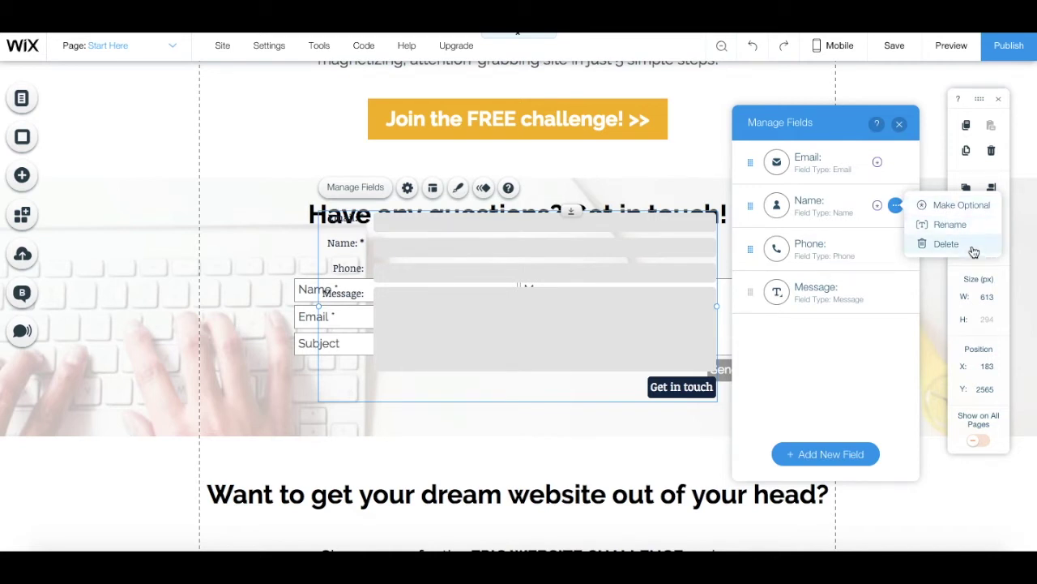
left_click(889, 344)
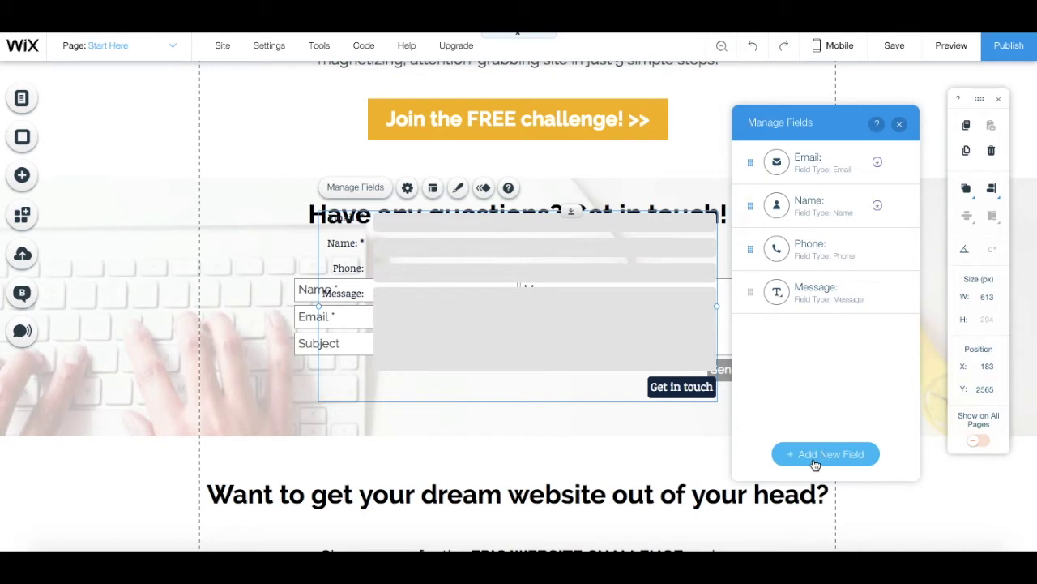
left_click(814, 462)
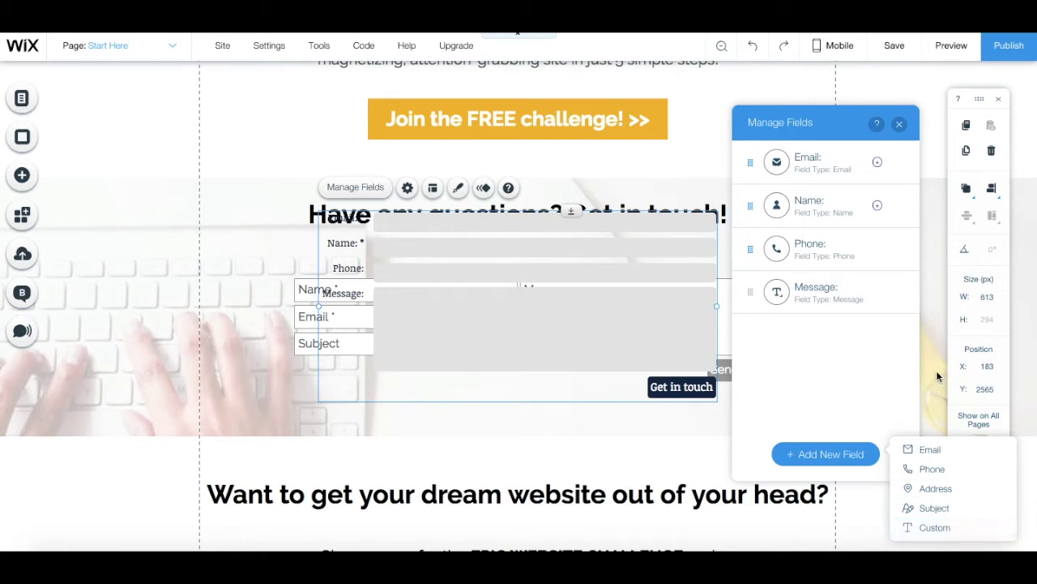
left_click(901, 126)
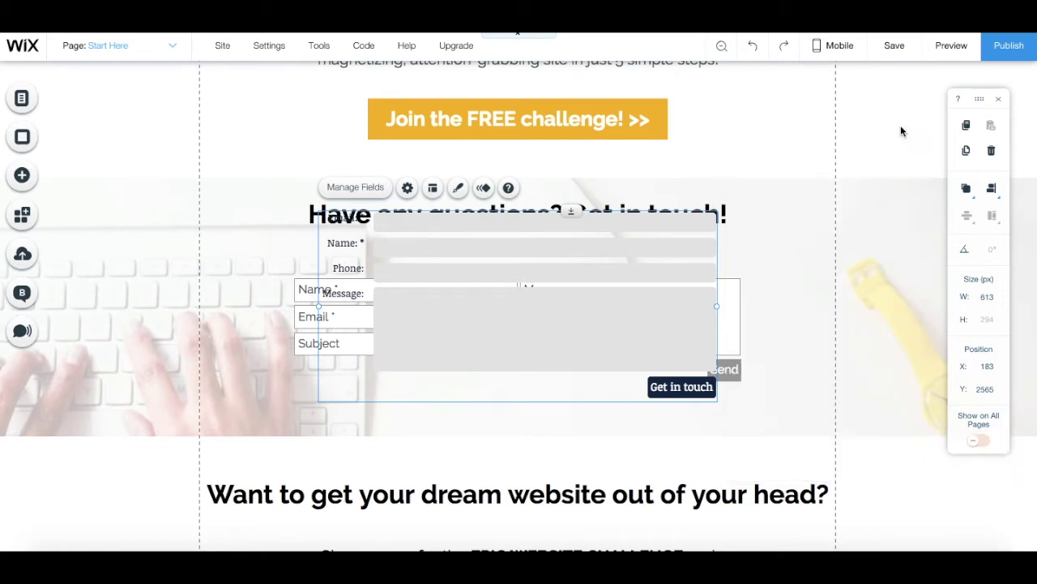
Change the contact form's submit button text to 'Send!'
left_click(408, 192)
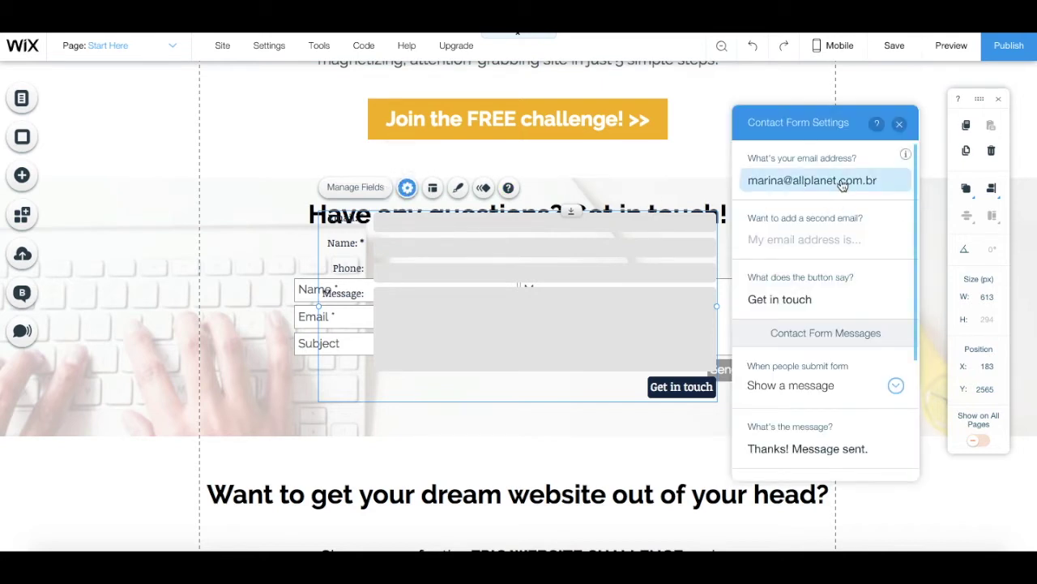
scroll(843, 185, "down", 1)
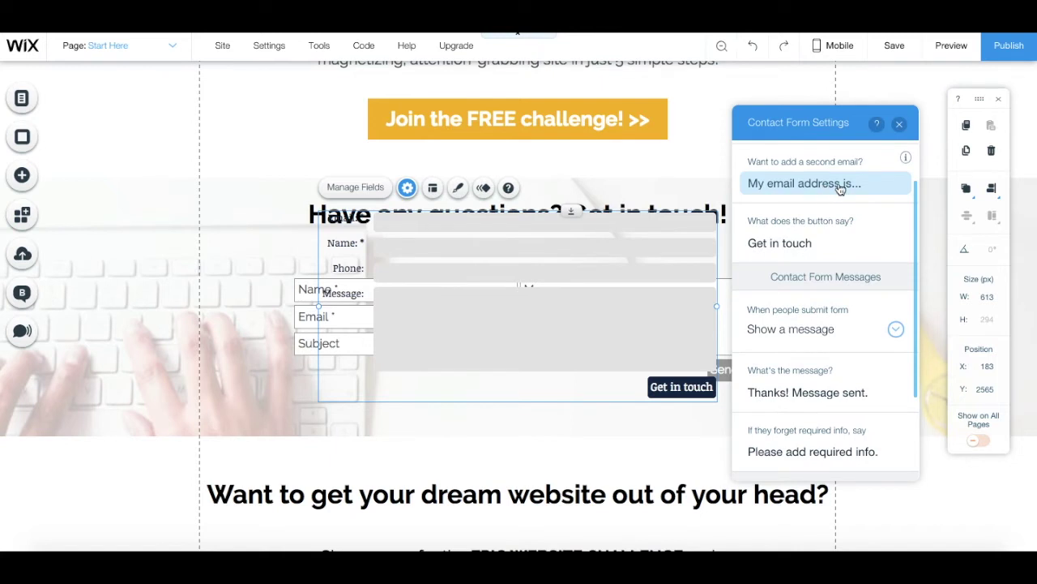
scroll(843, 188, "down", 1)
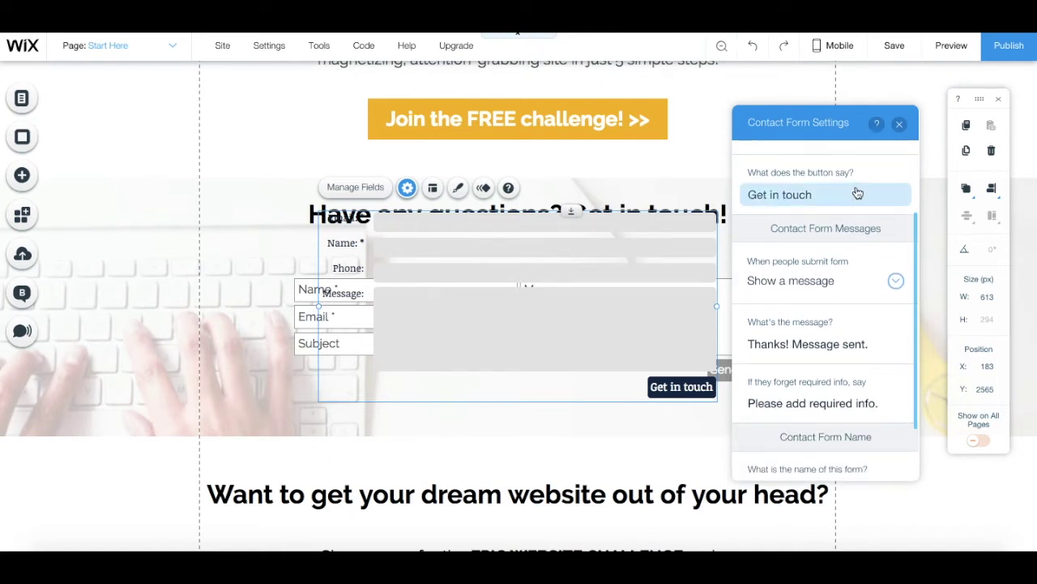
left_click(854, 192)
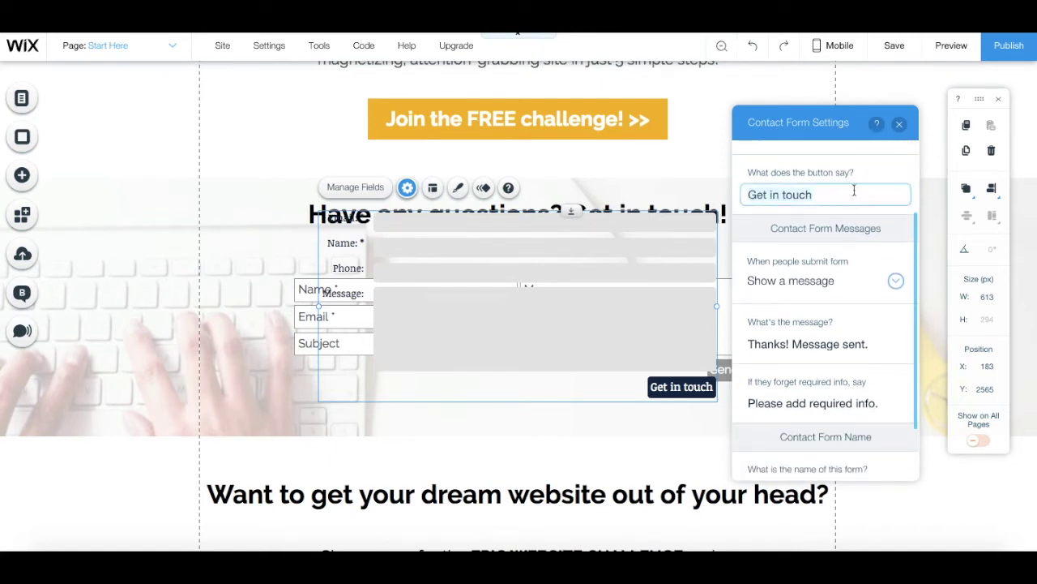
type("Send")
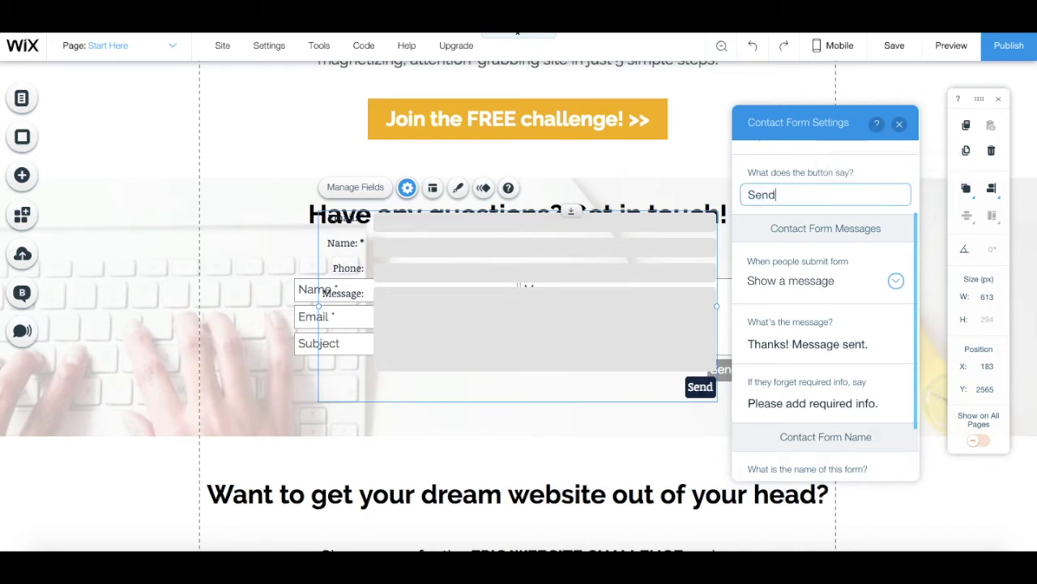
type("!")
scroll(825, 308, "down", 1)
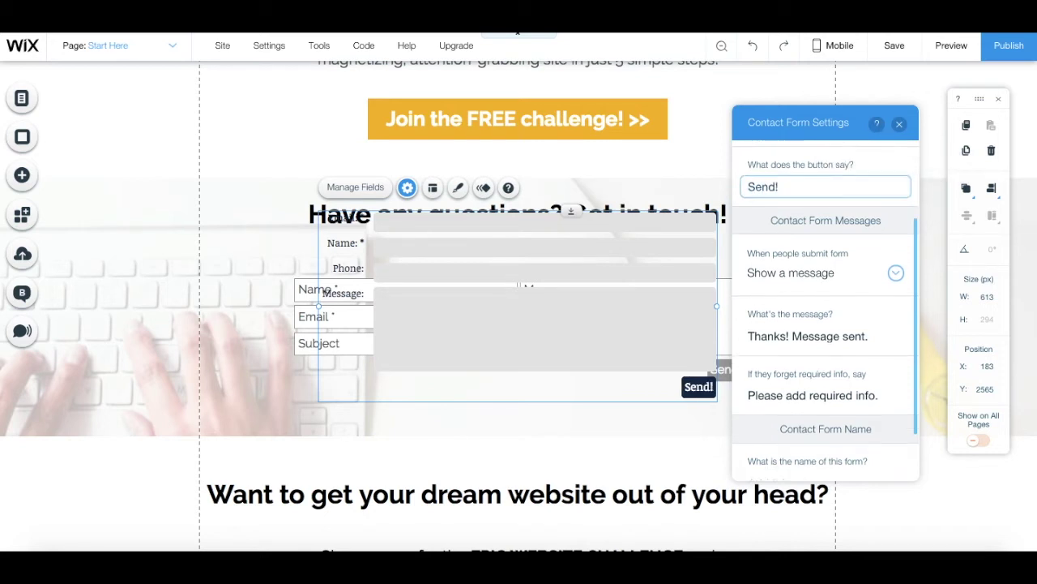
scroll(825, 308, "down", 1)
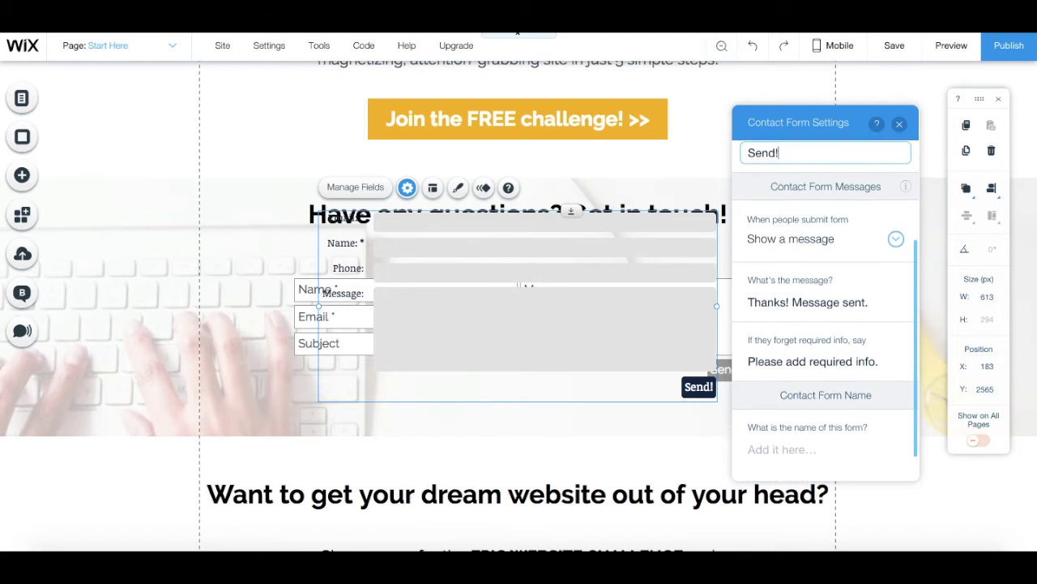
Set 'When people submit form' to 'Open a link' and close the settings
left_click(861, 241)
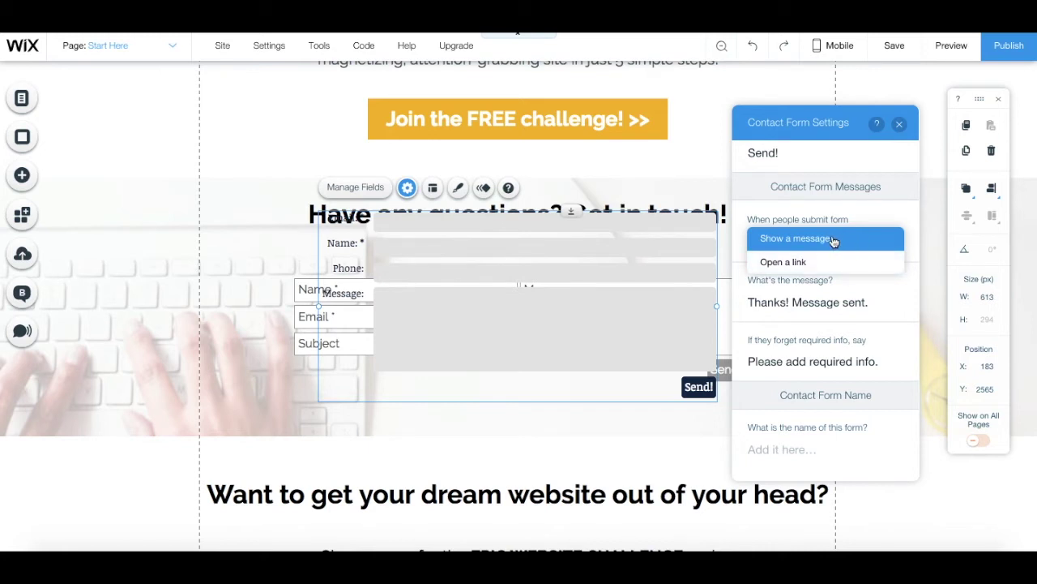
left_click(837, 240)
scroll(778, 299, "down", 1)
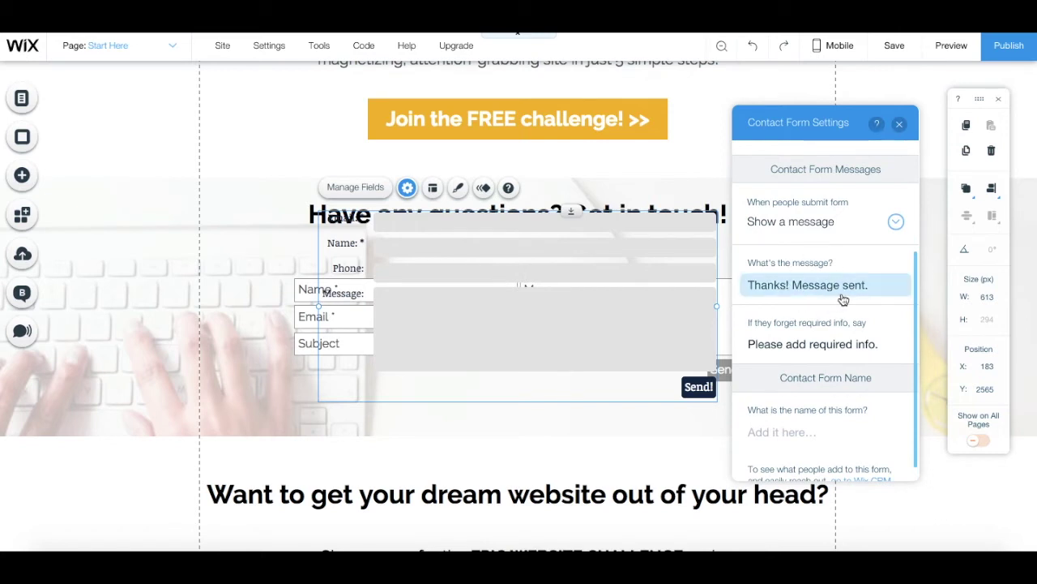
left_click(840, 237)
left_click(824, 241)
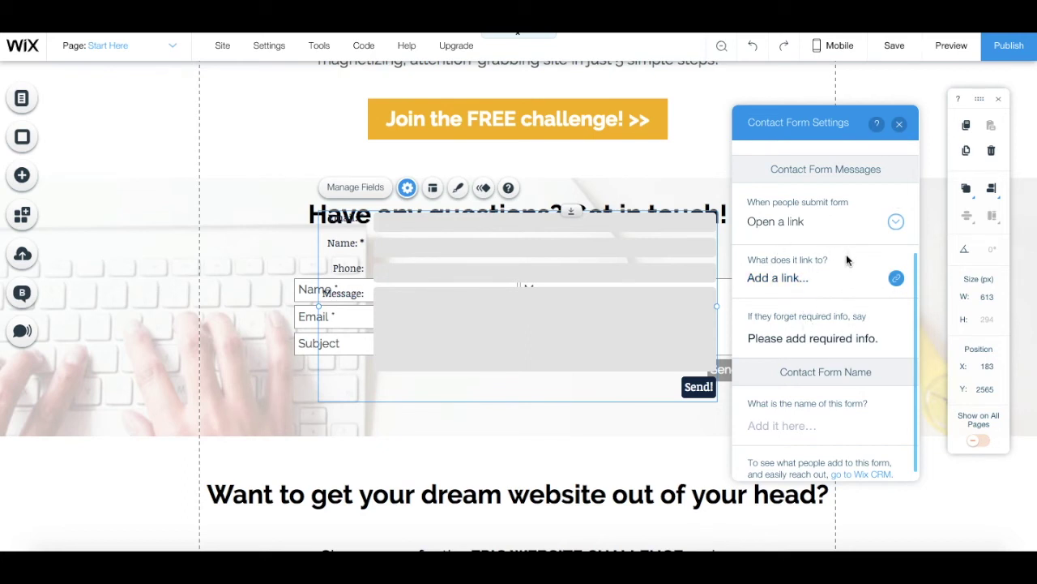
scroll(845, 258, "down", 1)
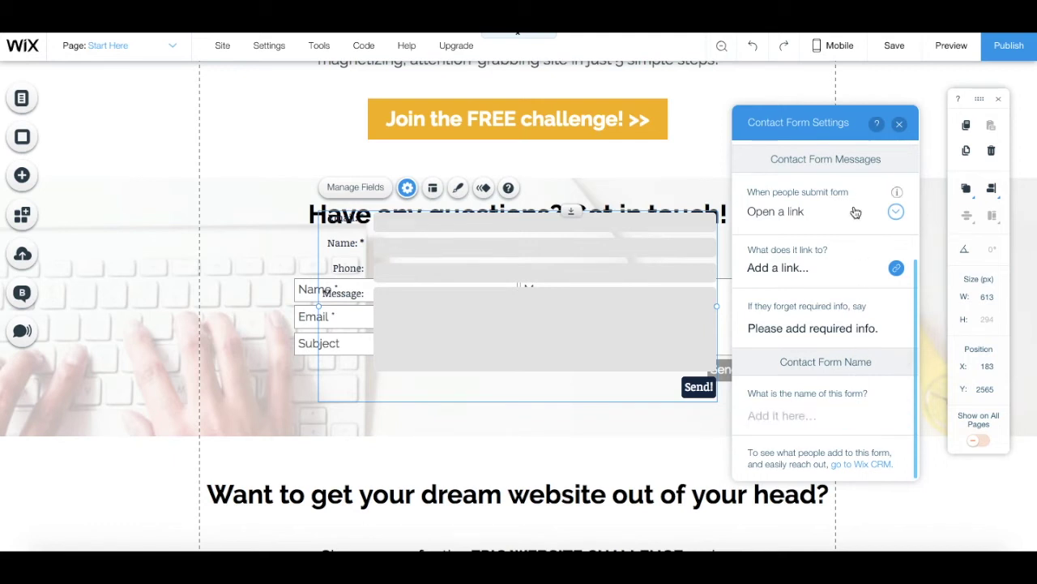
left_click(899, 124)
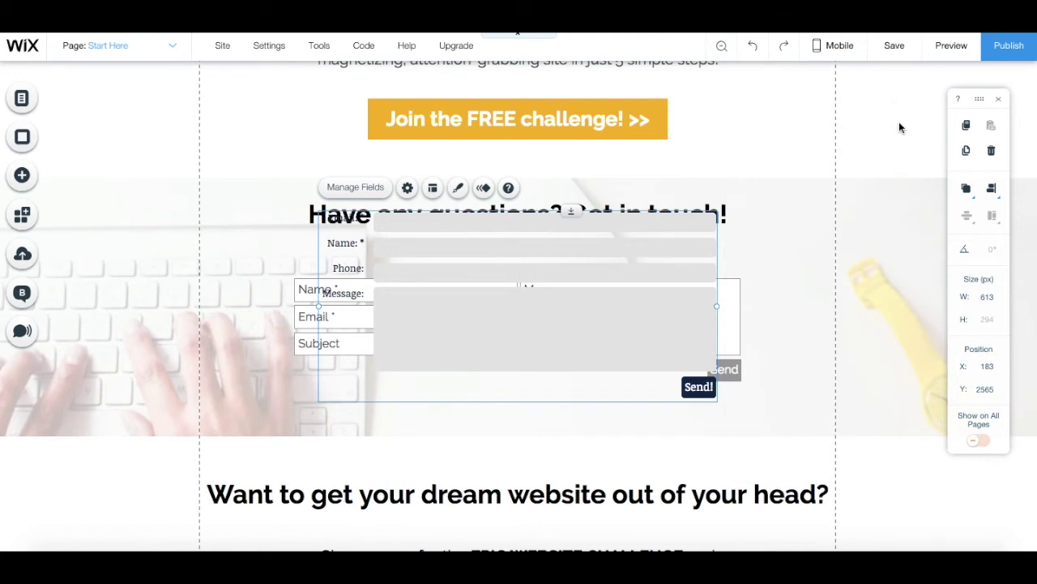
left_click(434, 190)
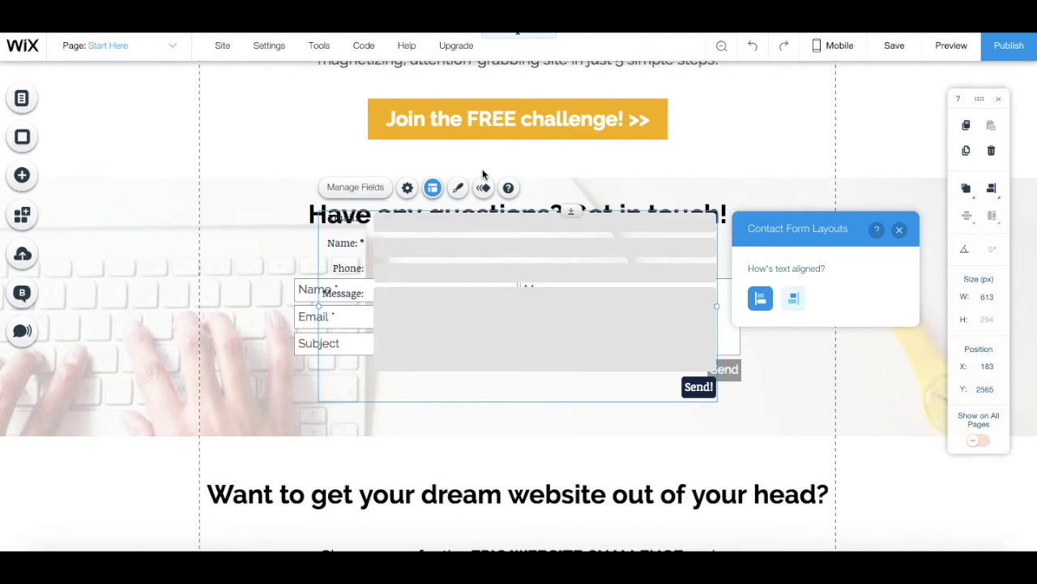
left_click(457, 190)
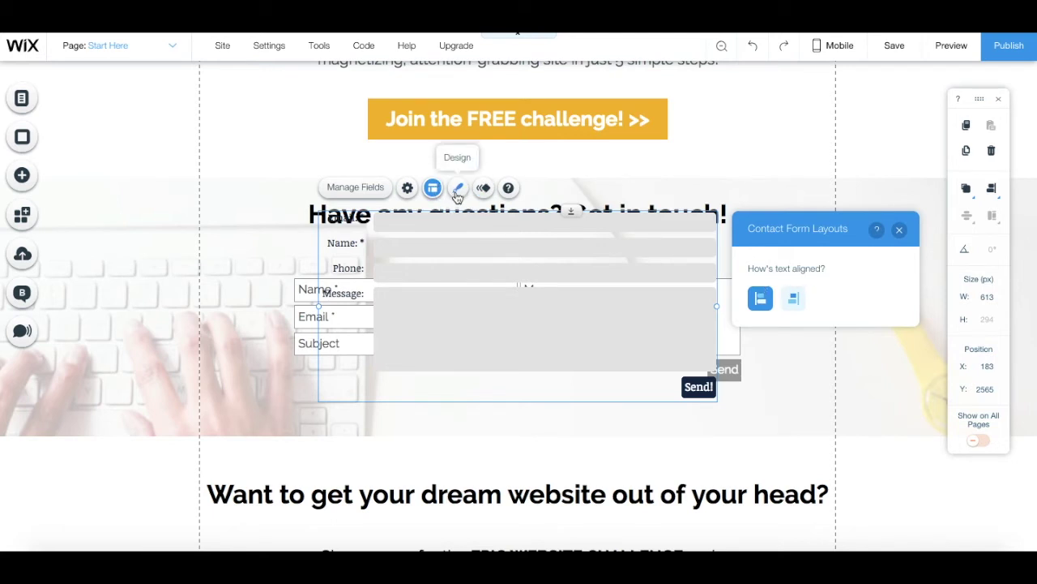
scroll(871, 243, "down", 2)
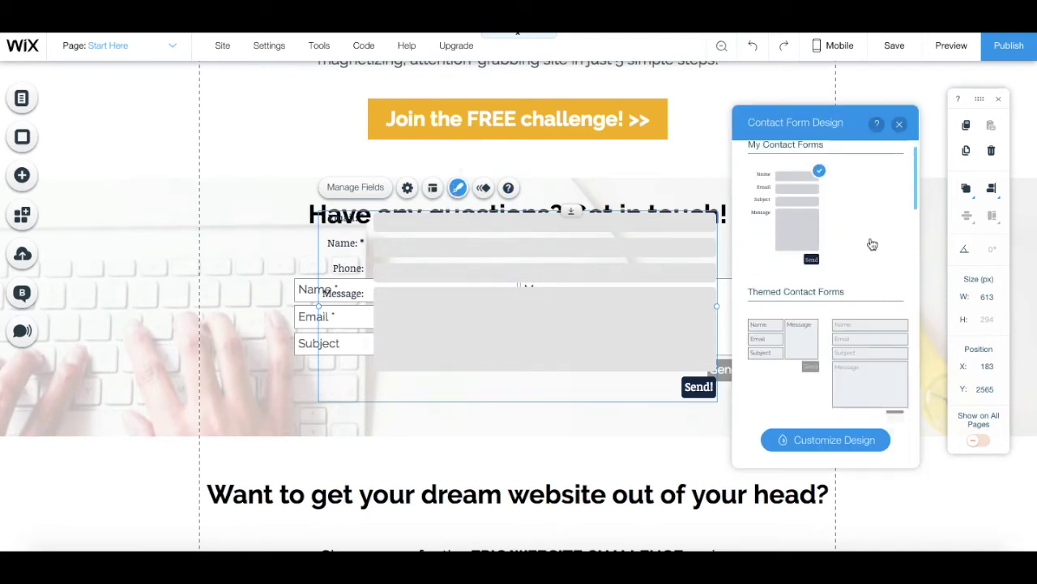
scroll(872, 244, "down", 1)
scroll(872, 244, "down", 2)
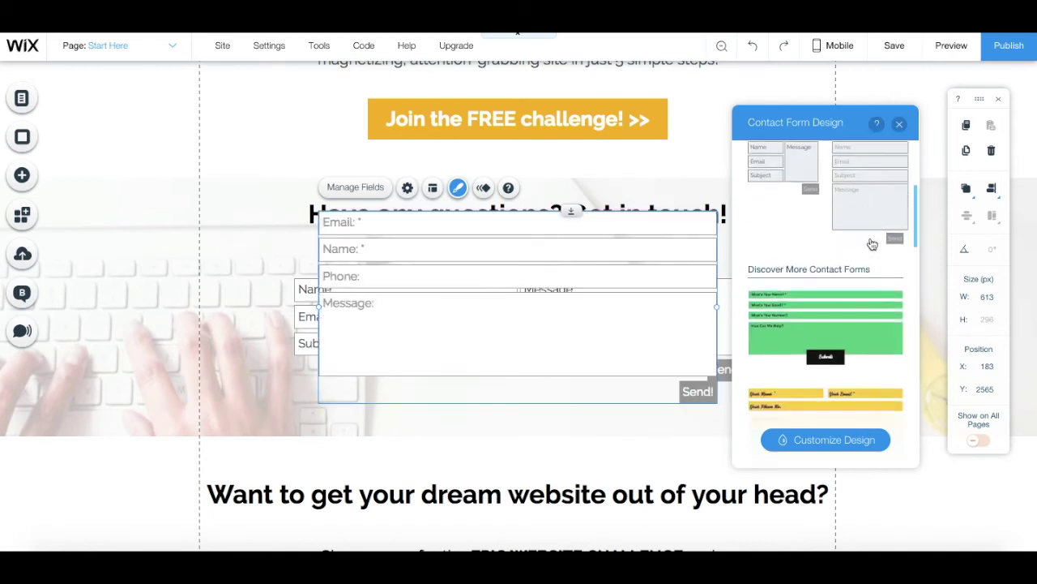
left_click(854, 298)
scroll(854, 304, "down", 1)
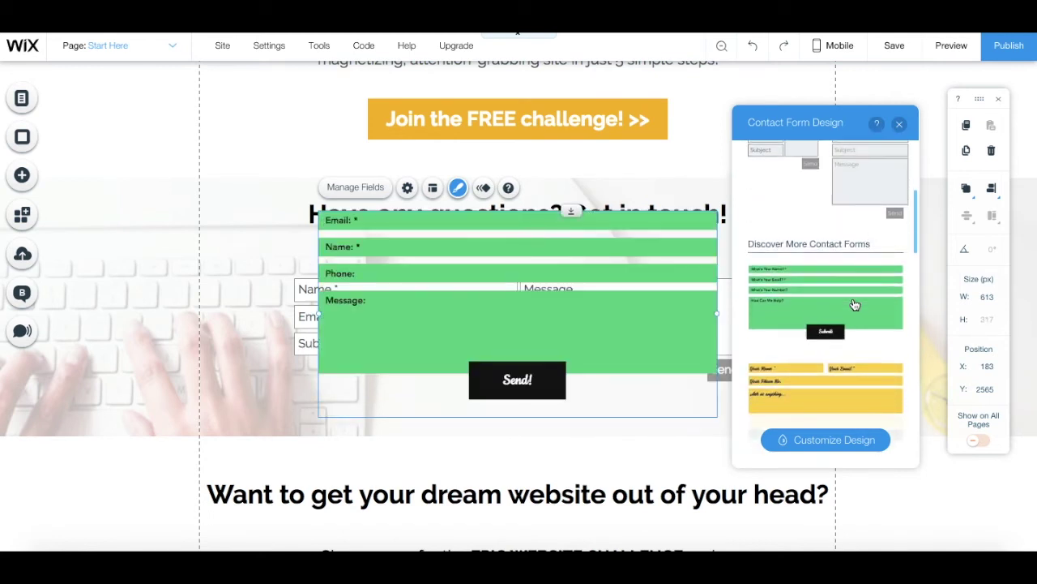
left_click(849, 381)
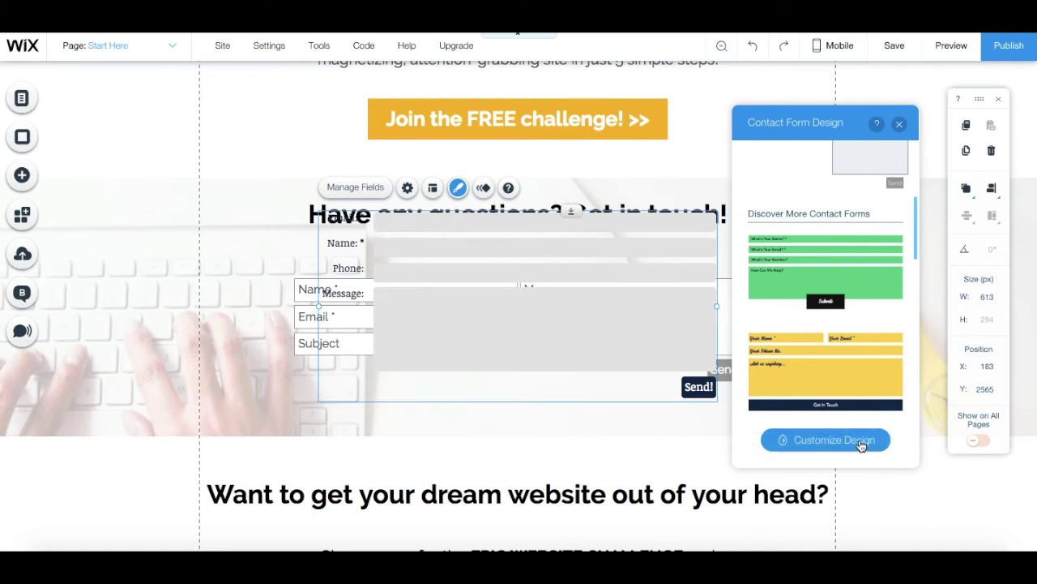
left_click(861, 442)
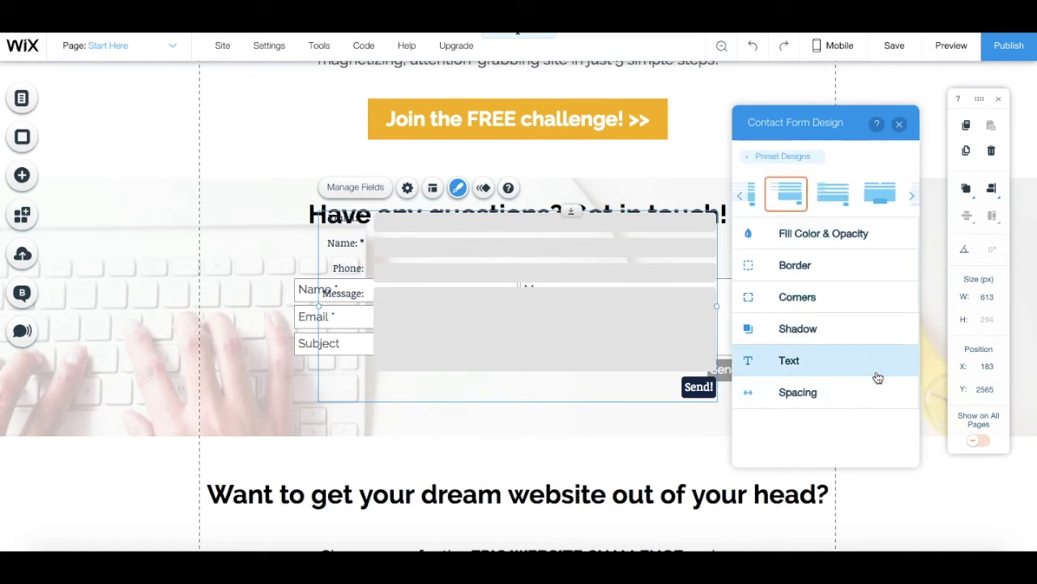
left_click(872, 237)
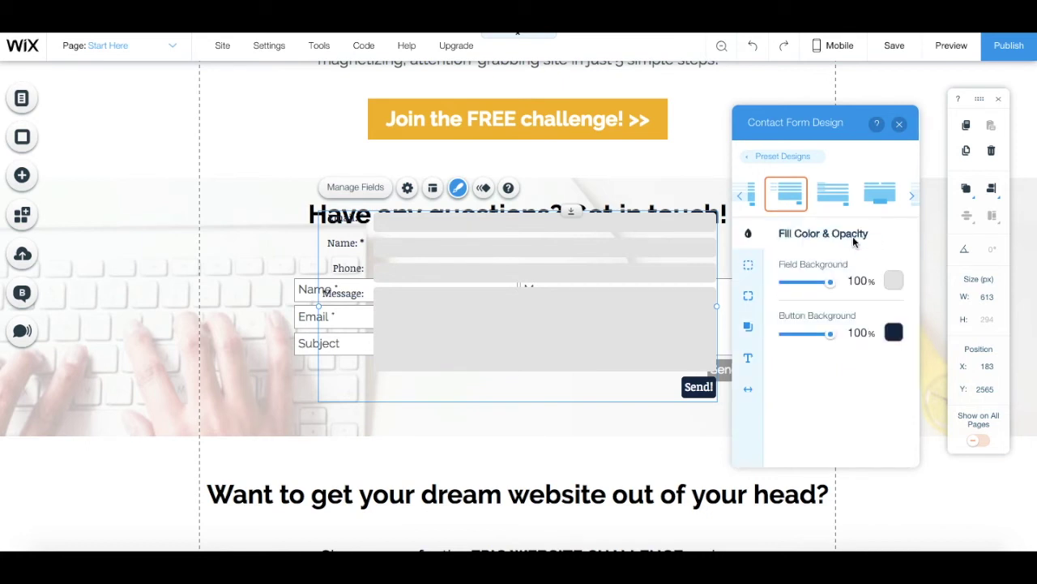
left_click(748, 265)
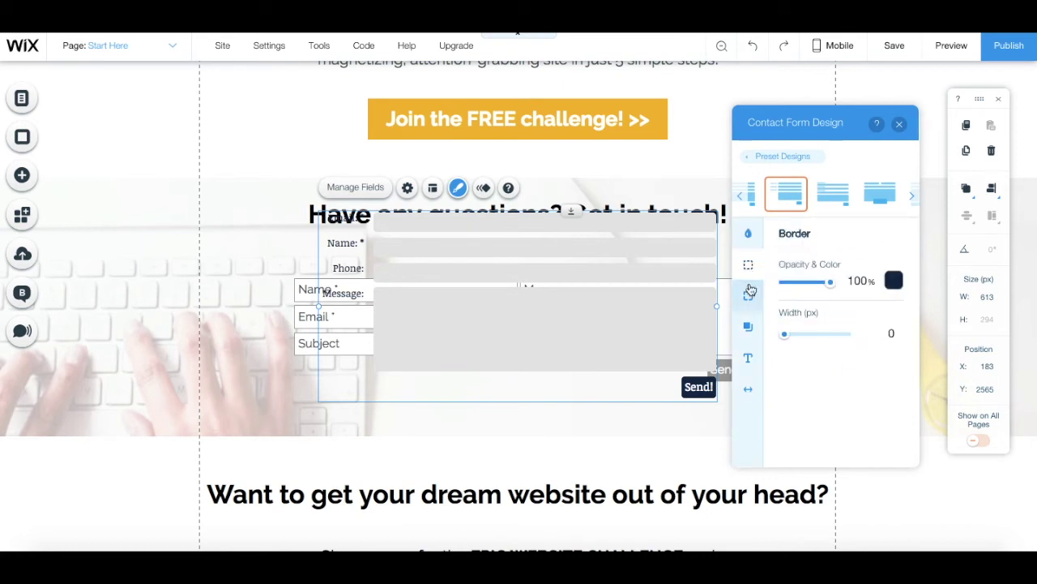
left_click(748, 297)
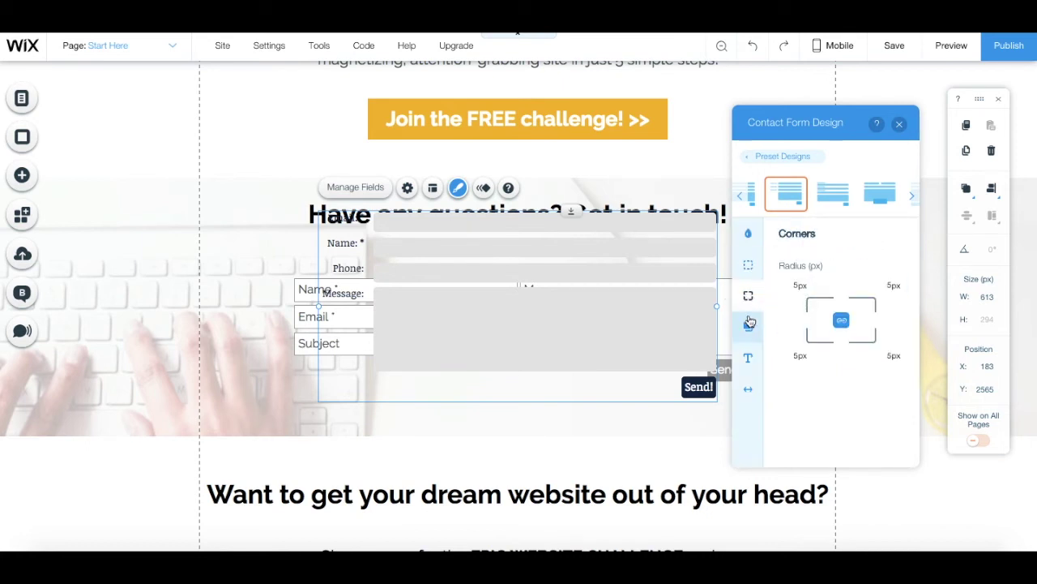
left_click(749, 327)
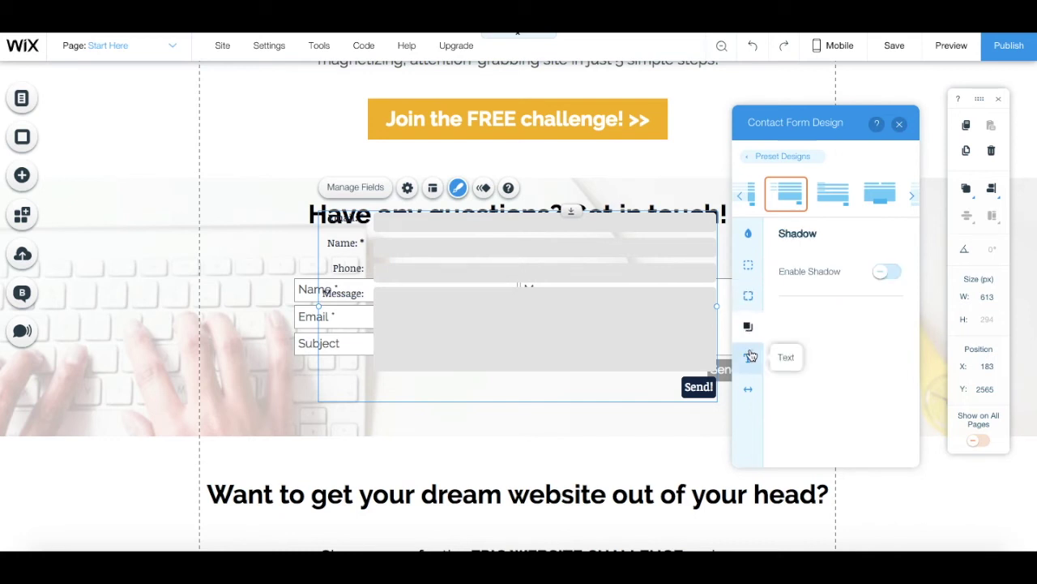
left_click(750, 355)
left_click(751, 391)
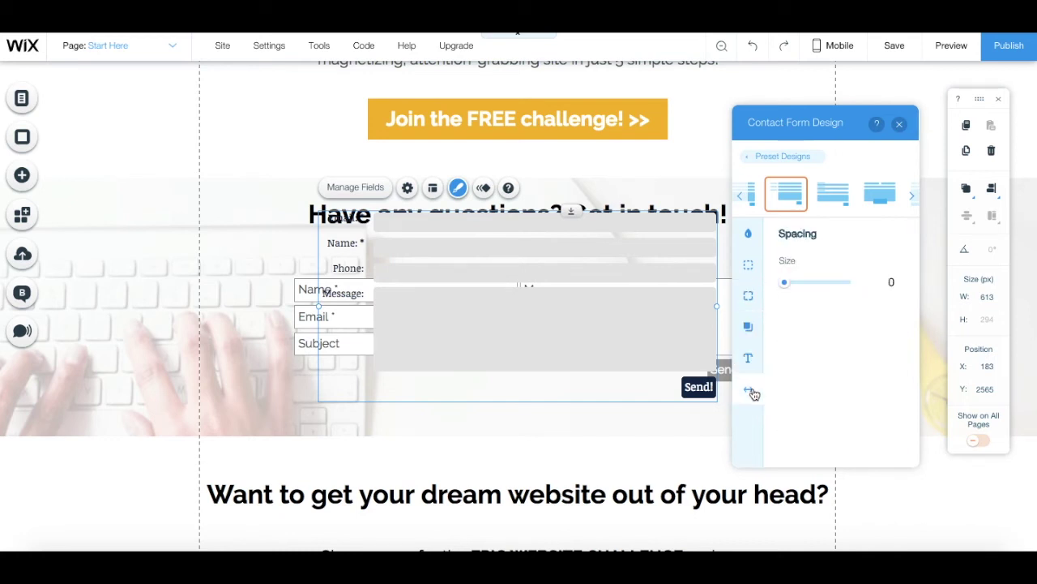
left_click(899, 123)
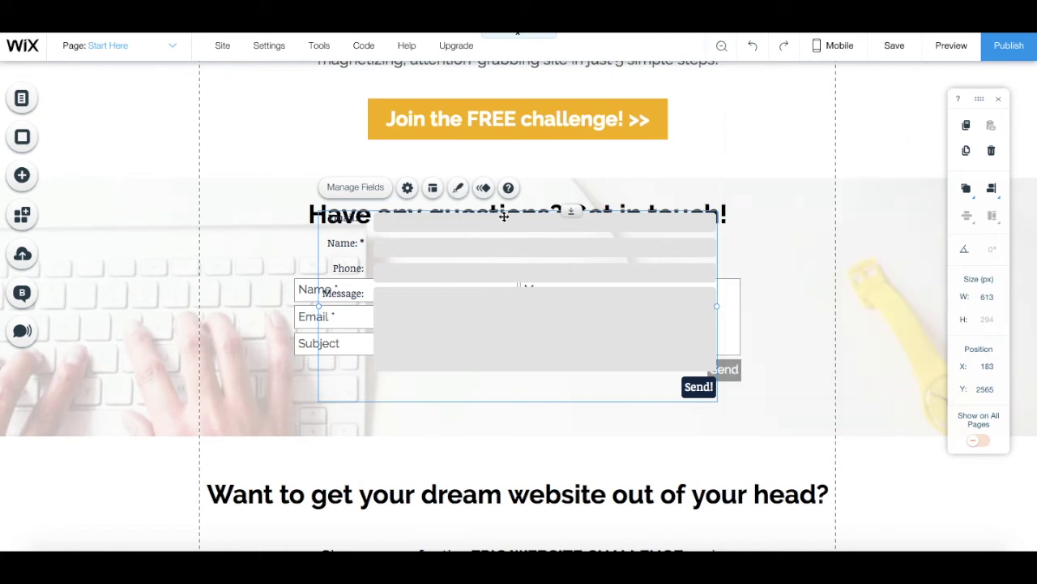
left_click(484, 190)
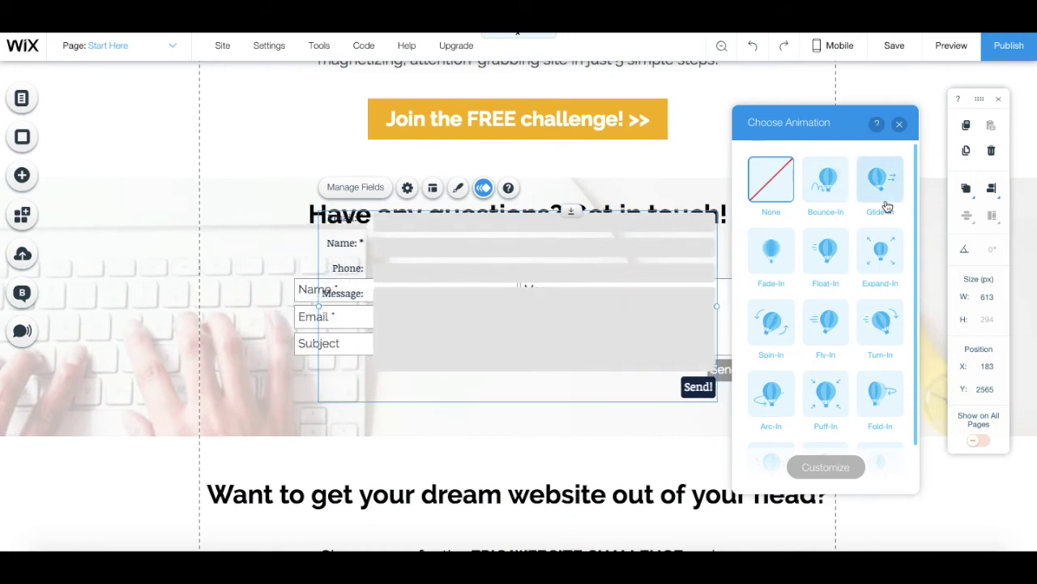
left_click(899, 124)
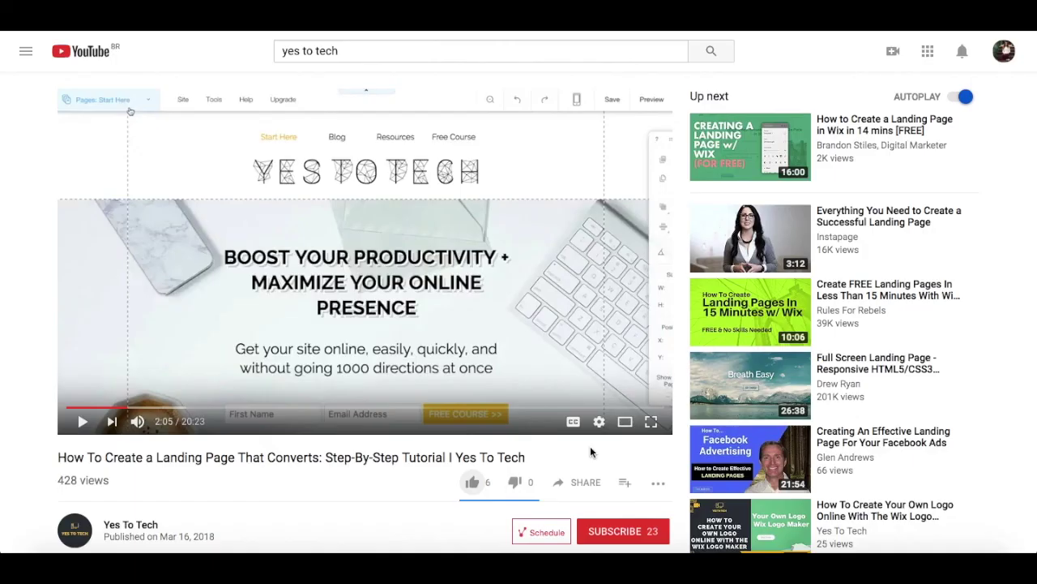
Like the tutorial video, view its share options, and subscribe to Yes To Tech
left_click(472, 484)
left_click(583, 483)
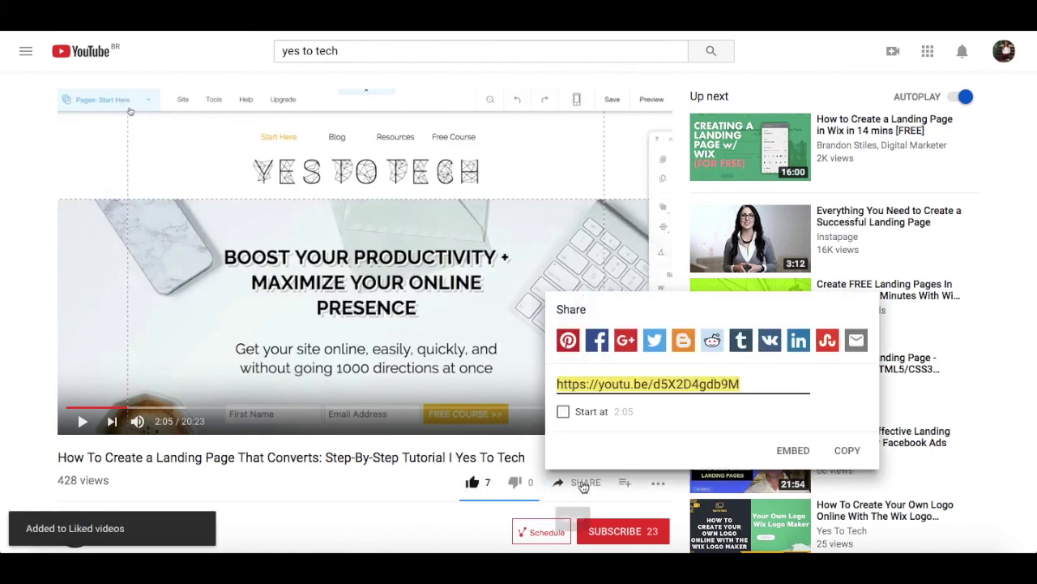
left_click(616, 528)
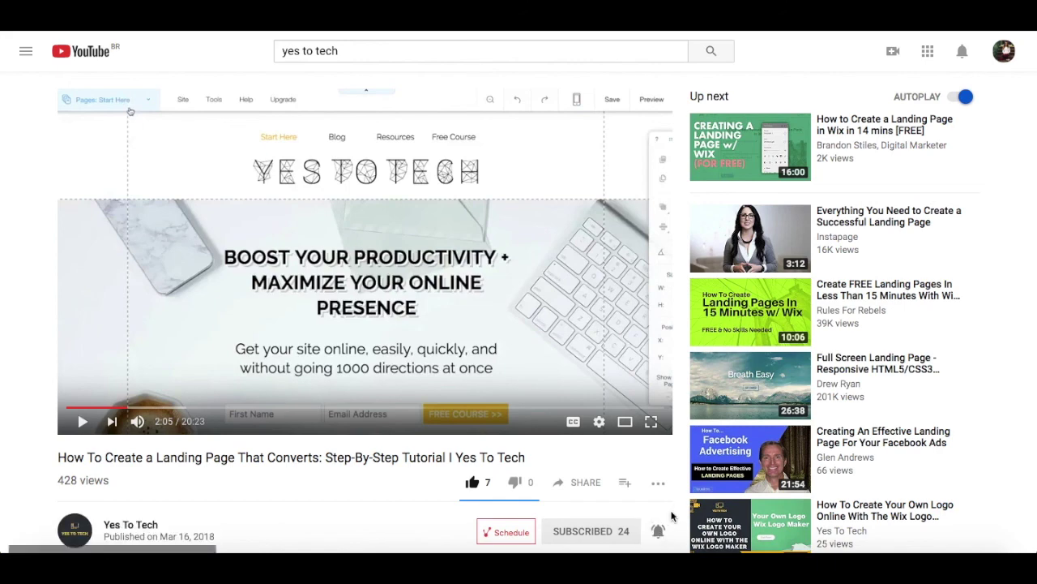